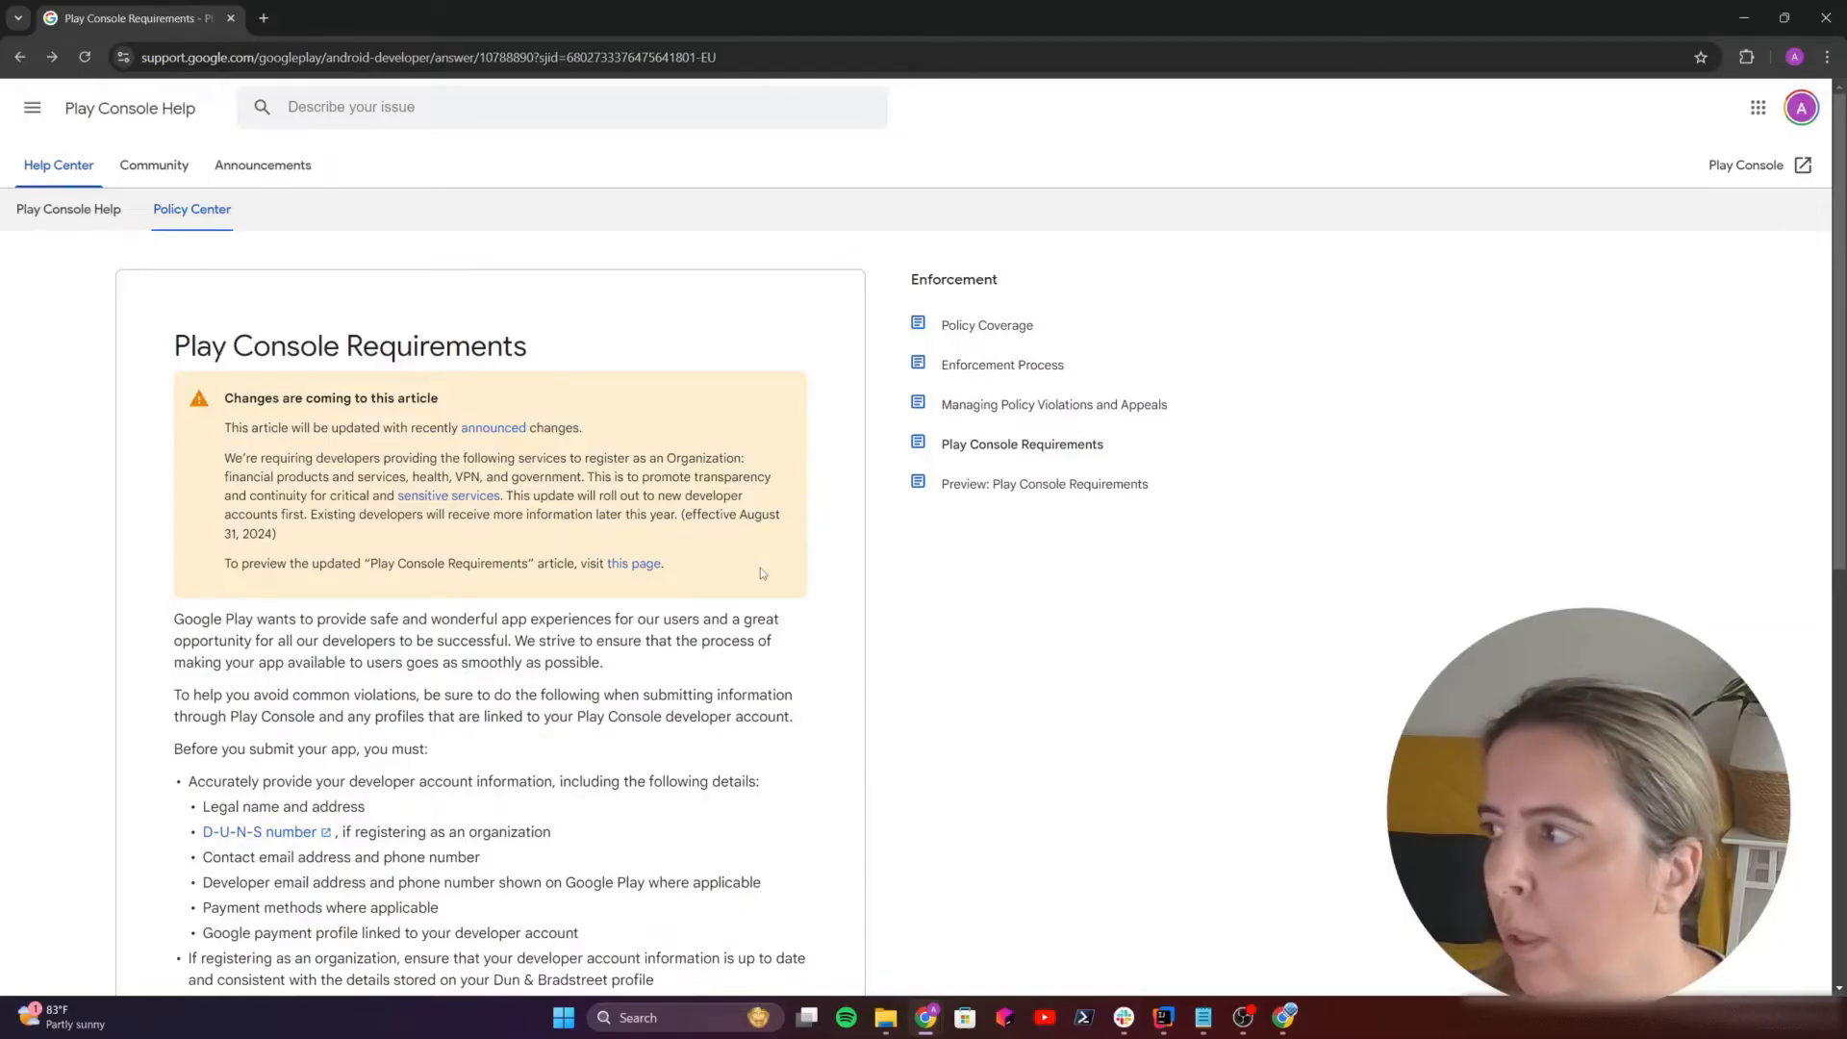
{"action": "scroll", "coordinate": [760, 568], "scroll_direction": "down", "scroll_amount": 3}
{"action": "scroll", "coordinate": [761, 568], "scroll_direction": "up", "scroll_amount": 3}
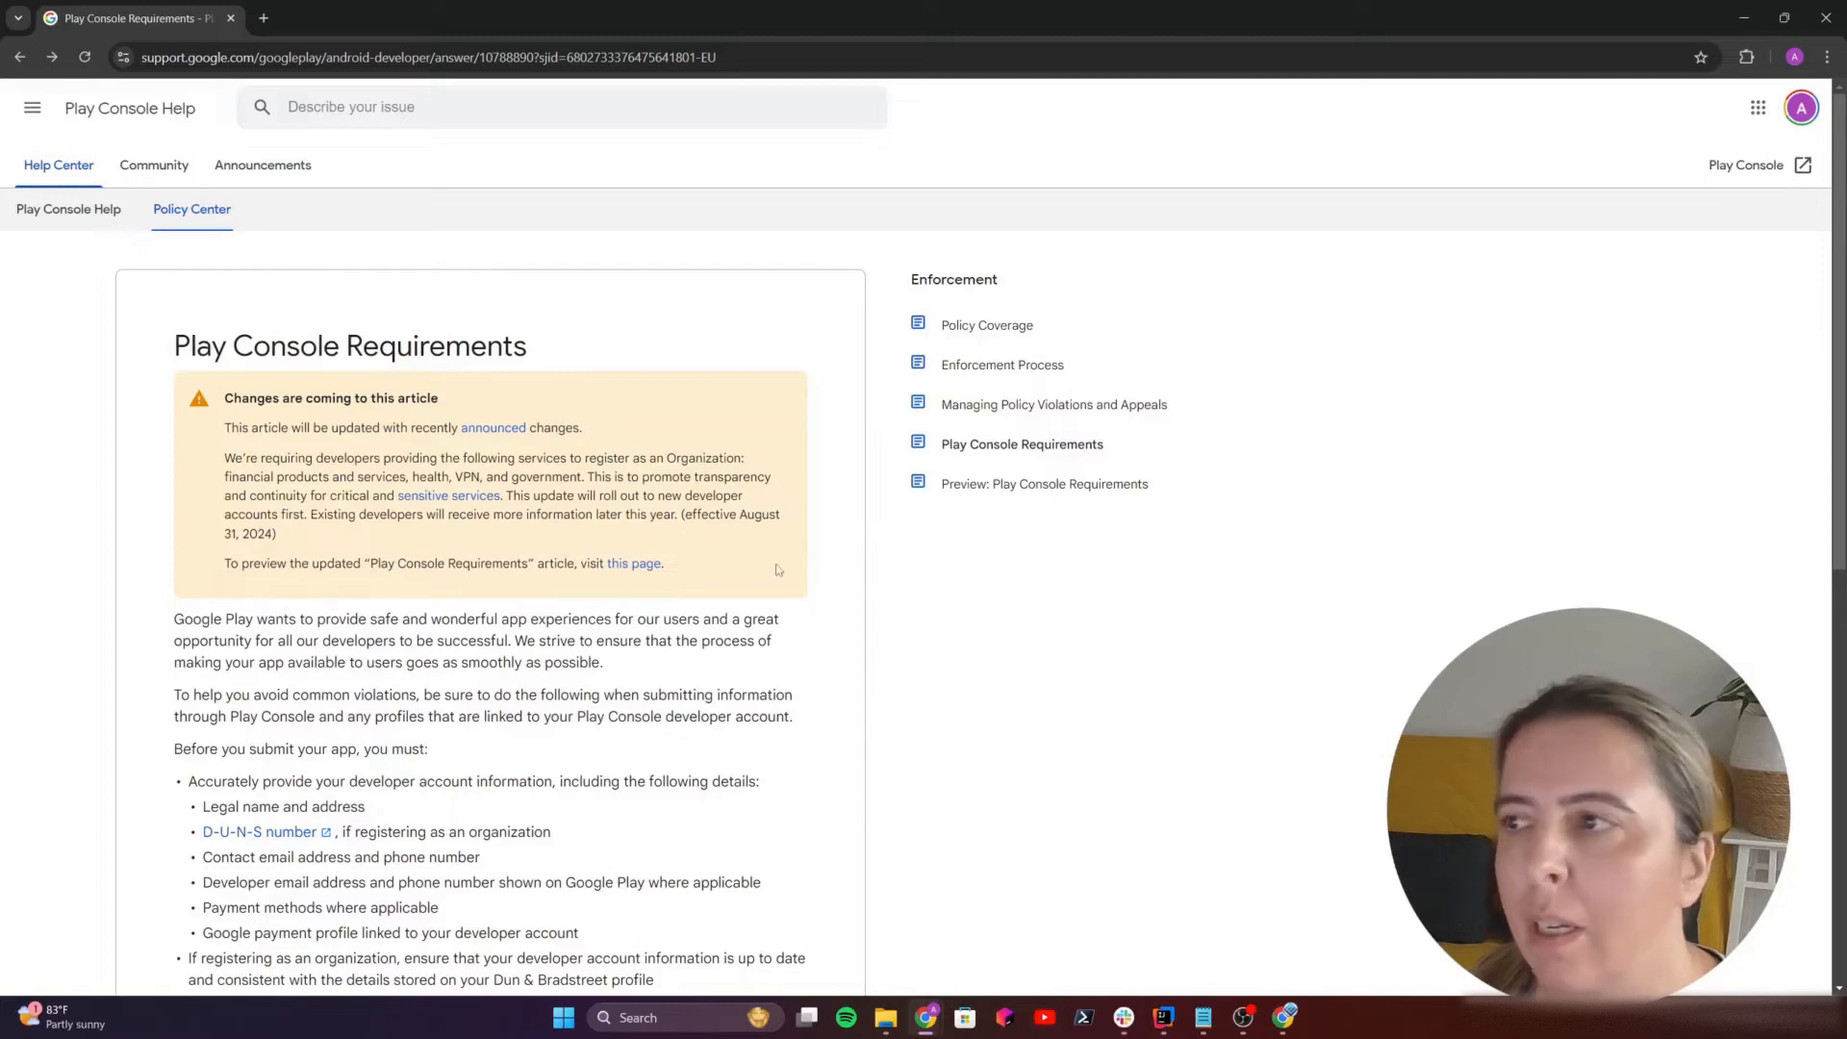
{"action": "scroll", "coordinate": [782, 570], "scroll_direction": "down", "scroll_amount": 2}
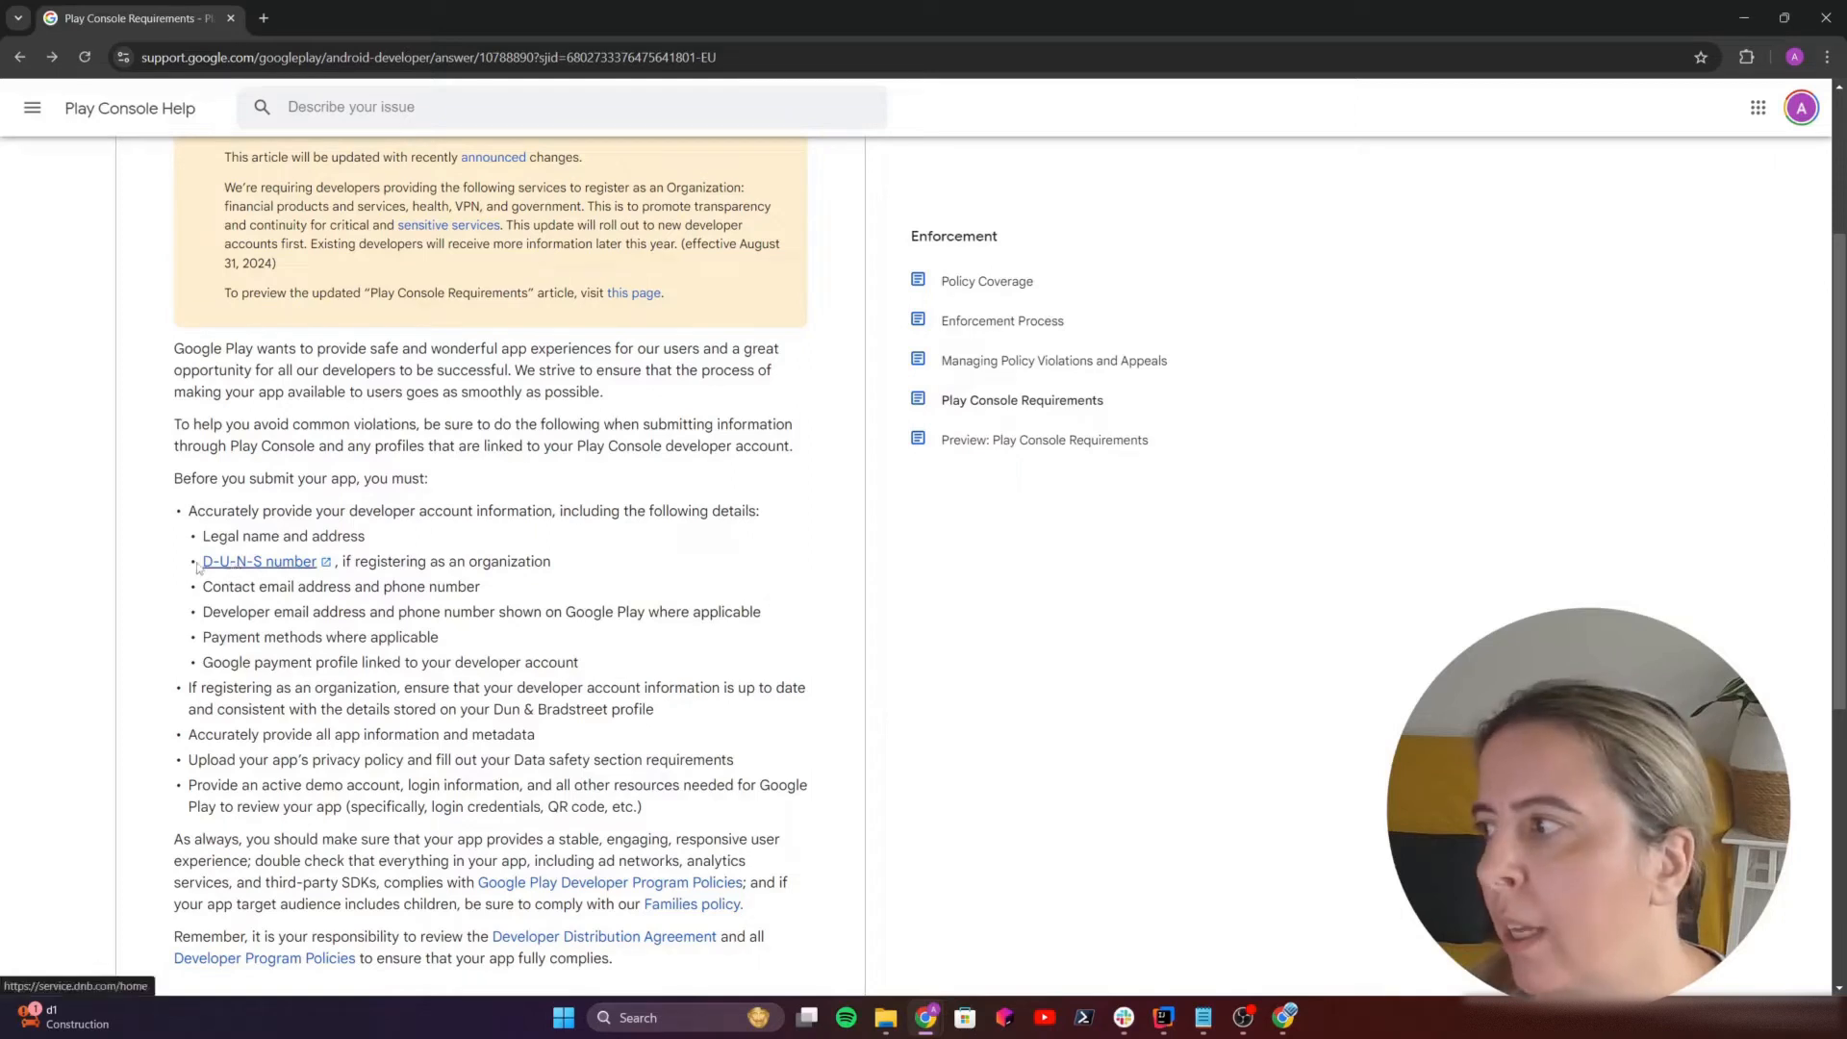
Highlight the 'D-U-N-S number' link in the requirements list and follow it to service.dnb.com.
{"action": "left_click_drag", "start_coordinate": [200, 562], "coordinate": [317, 562]}
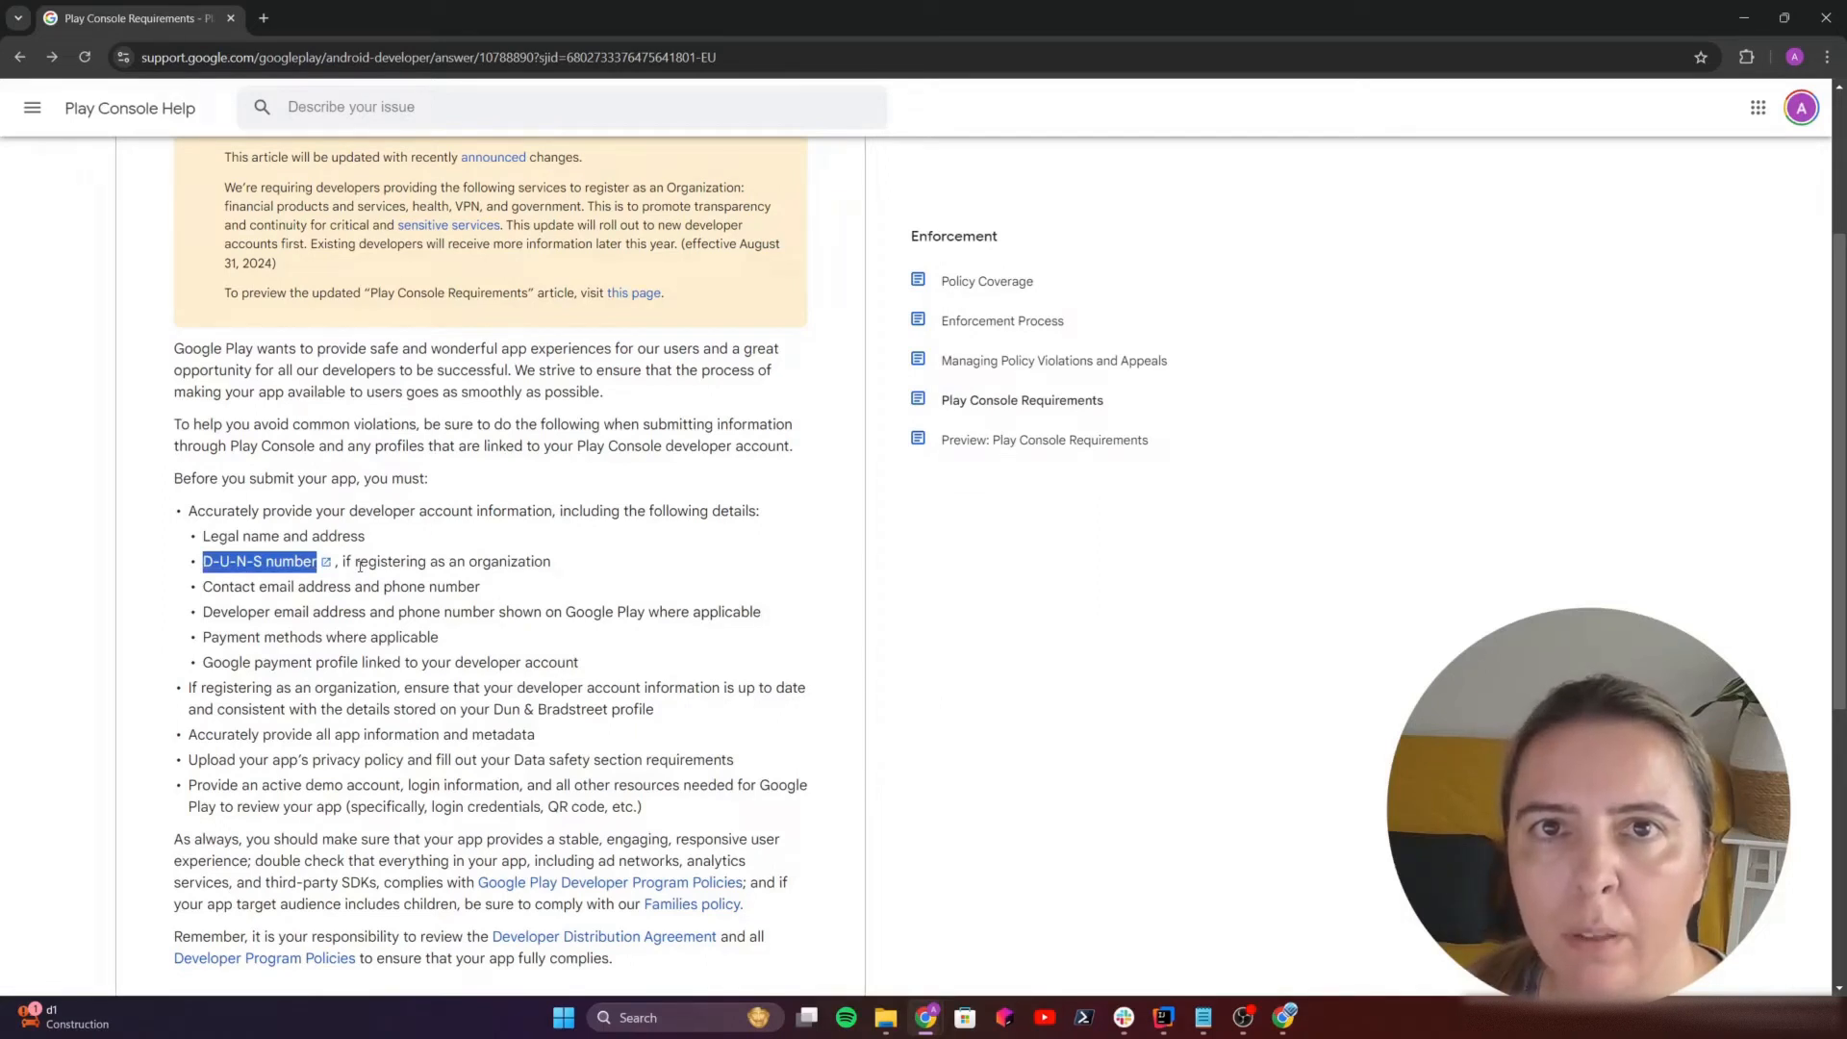
{"action": "left_click", "coordinate": [326, 562]}
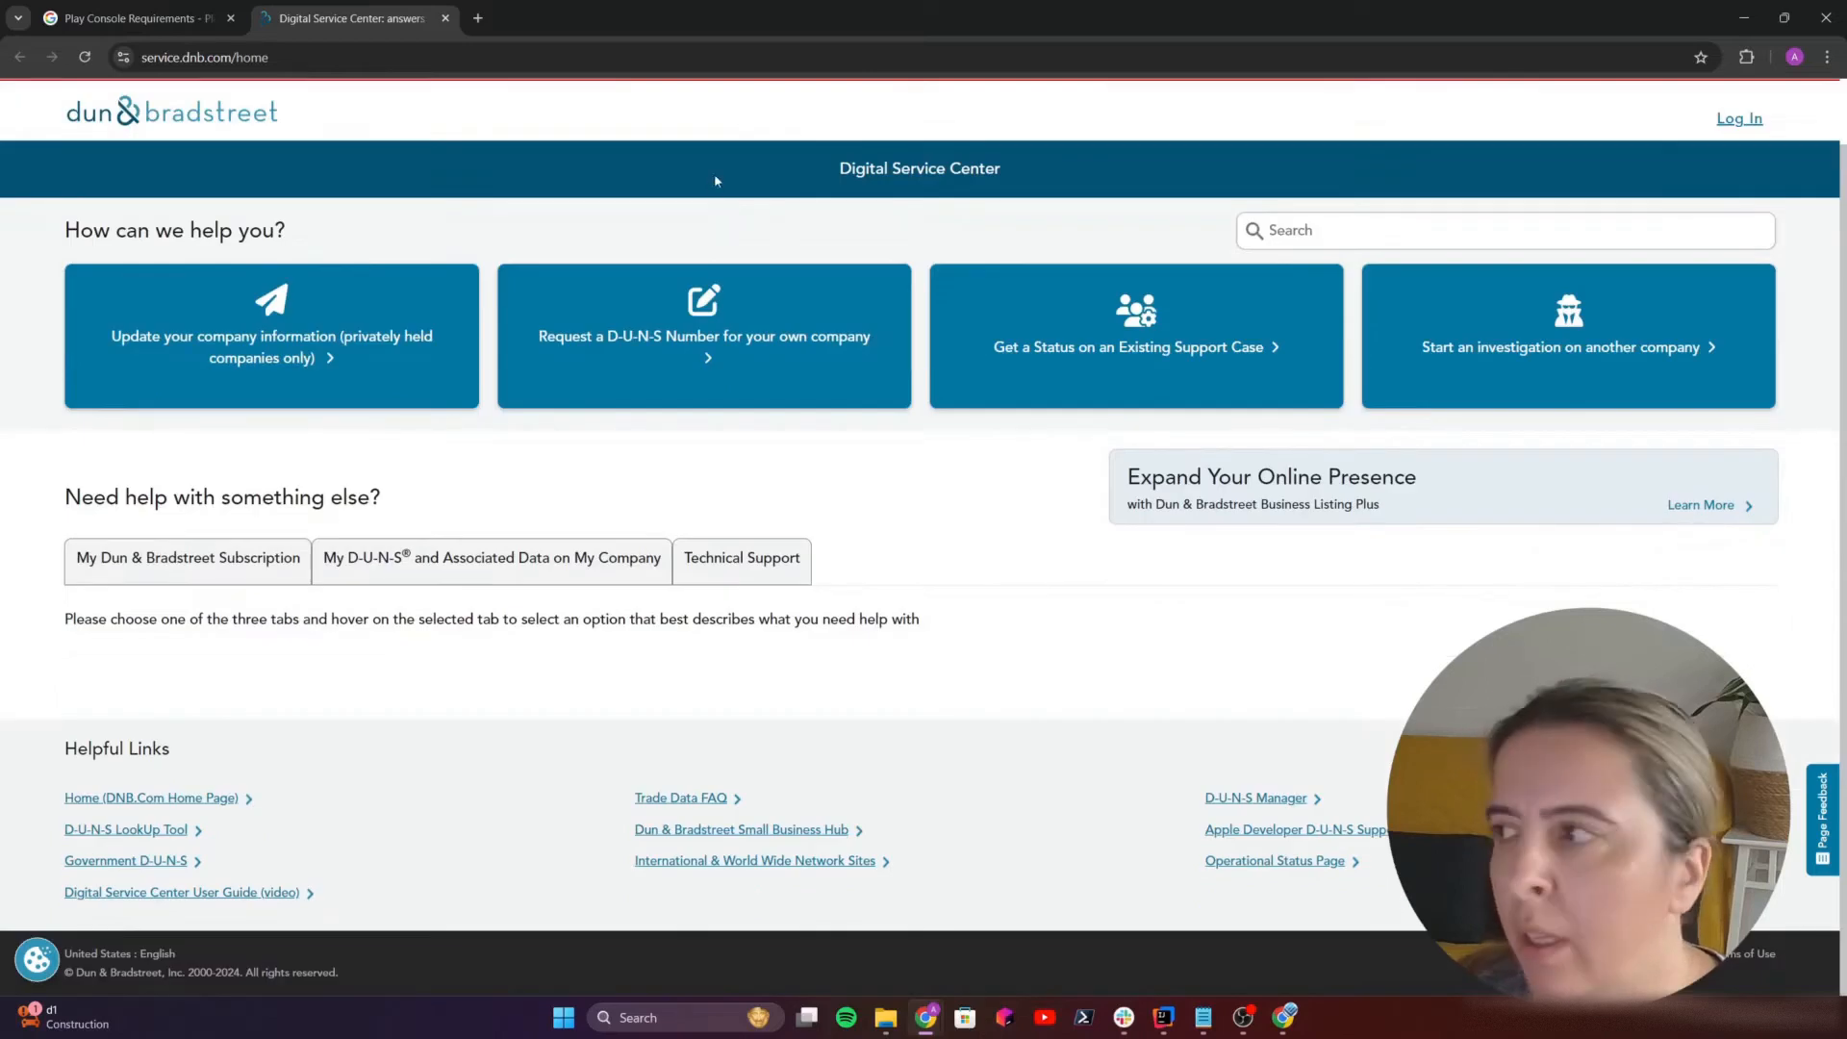
Choose 'Request a D-U-N-S Number for your own company' to reach the free D-U-N-S Number page.
{"action": "left_click", "coordinate": [664, 324]}
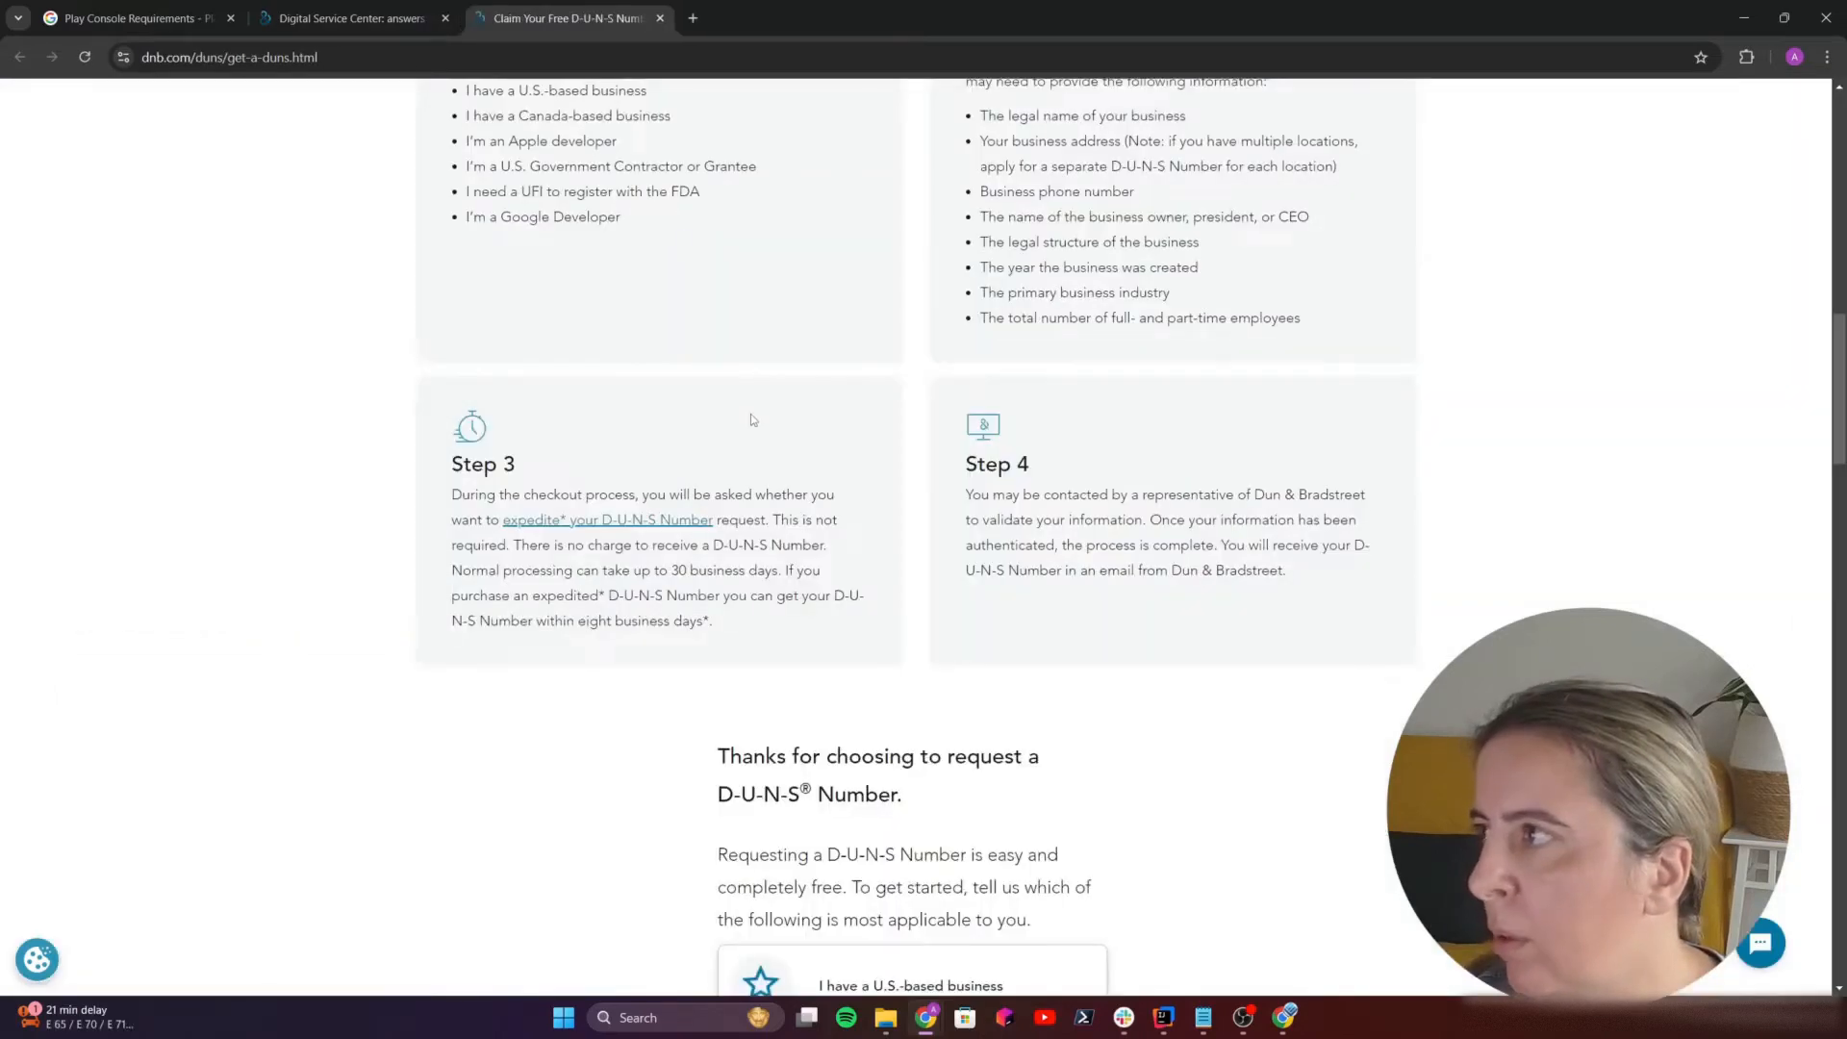
{"action": "scroll", "coordinate": [750, 421], "scroll_direction": "down", "scroll_amount": 2}
{"action": "scroll", "coordinate": [751, 420], "scroll_direction": "down", "scroll_amount": 2}
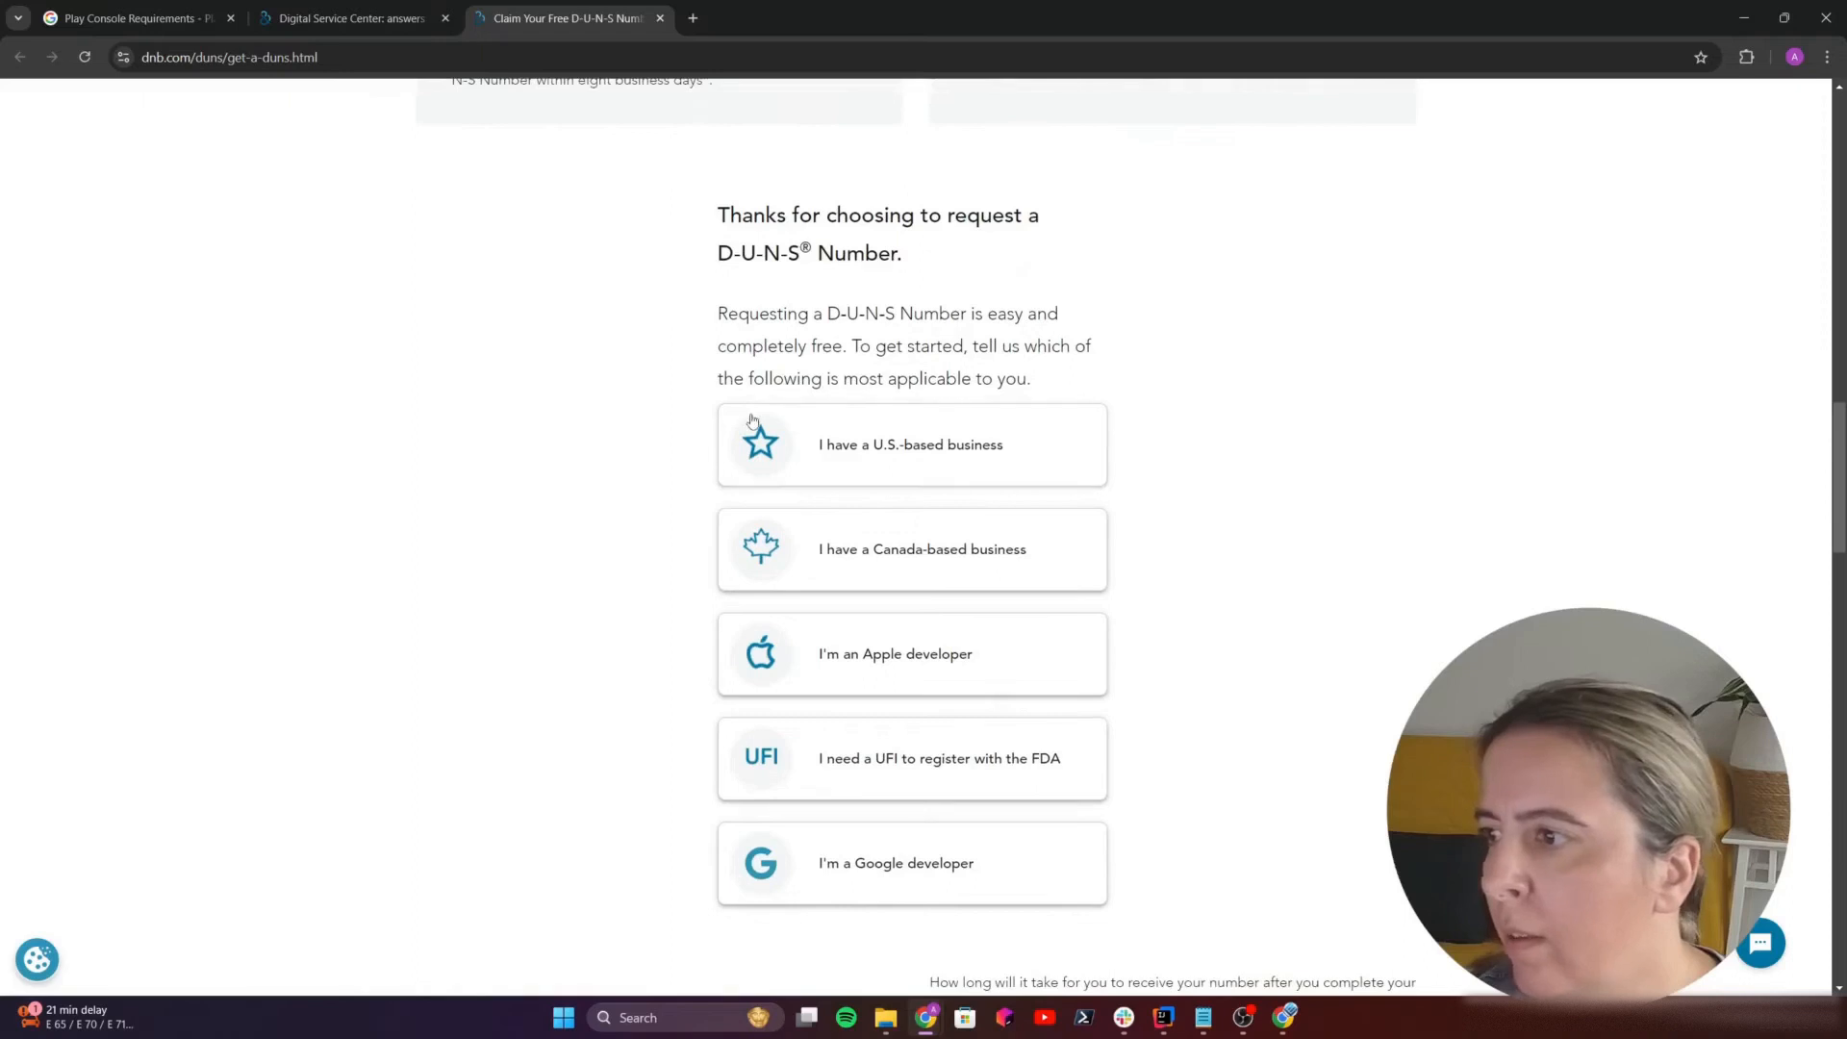
{"action": "scroll", "coordinate": [750, 420], "scroll_direction": "down", "scroll_amount": 2}
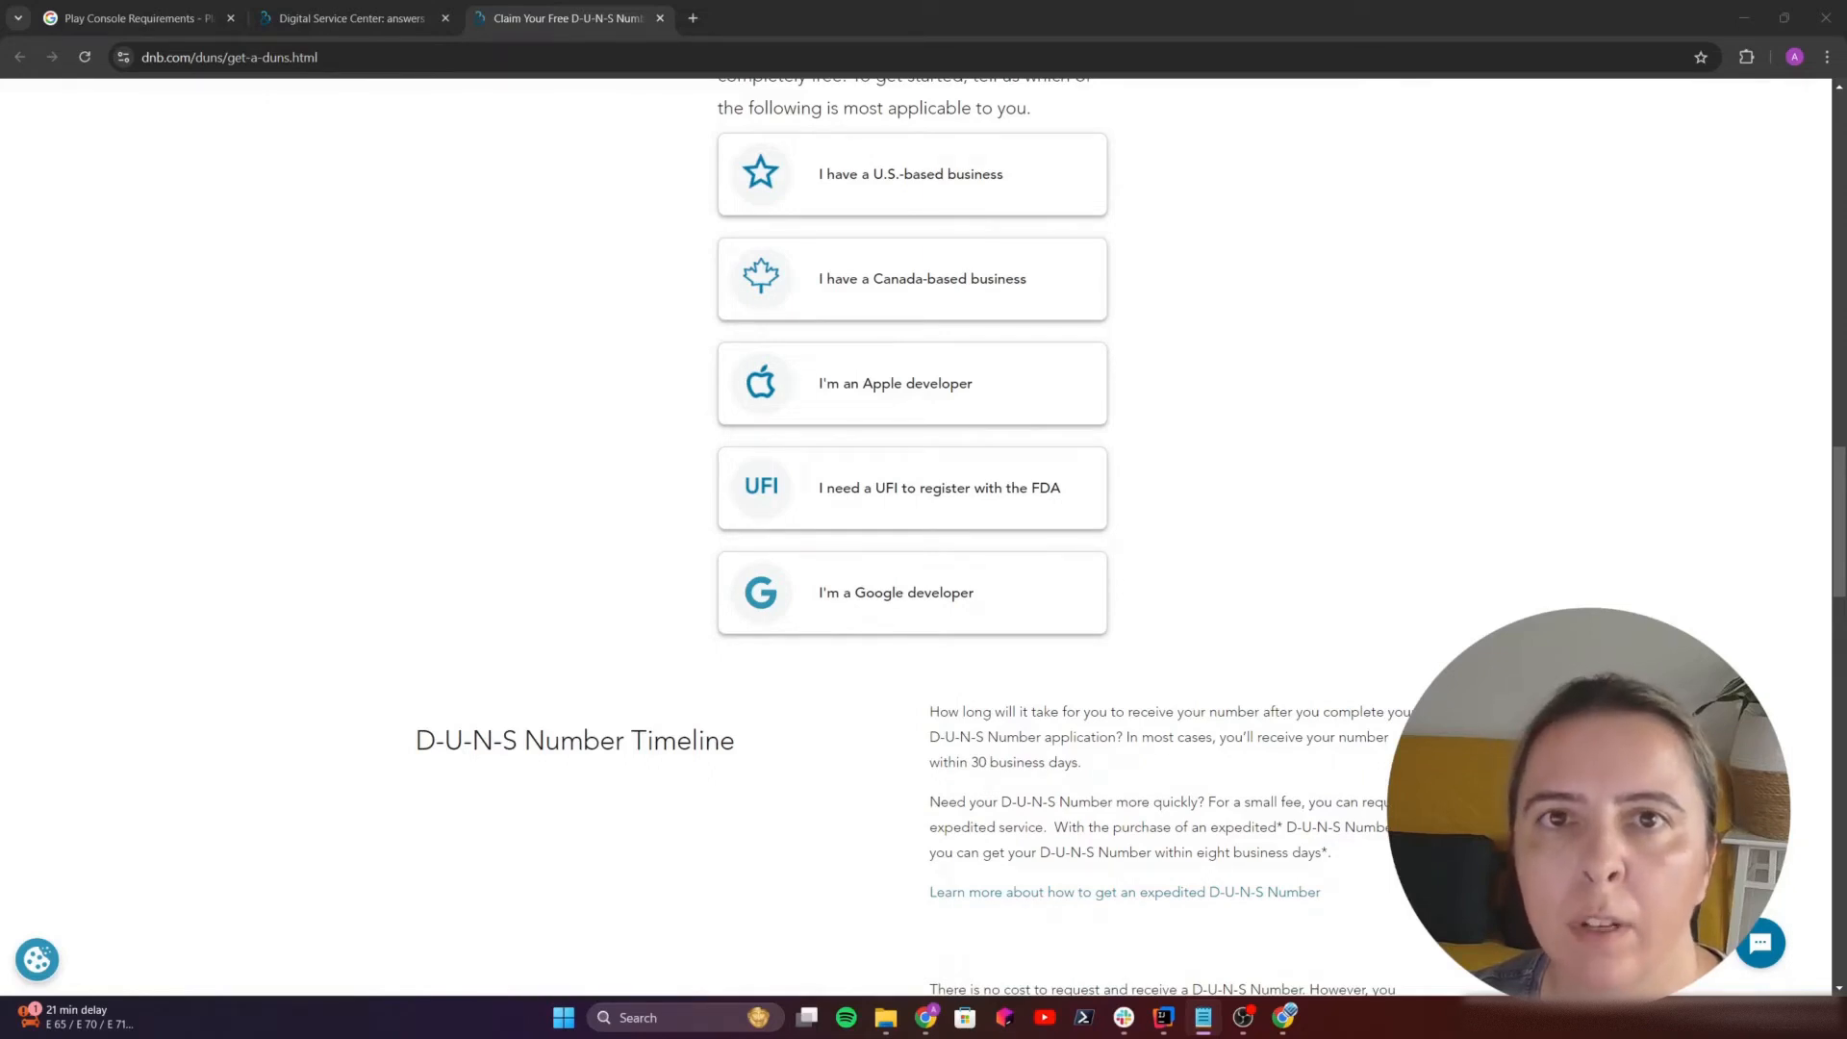
Reopen the Apple D-U-N-S support article and follow its 'email D&B' link to the D&B Support for Apple form.
{"action": "key", "text": "ctrl+shift+t"}
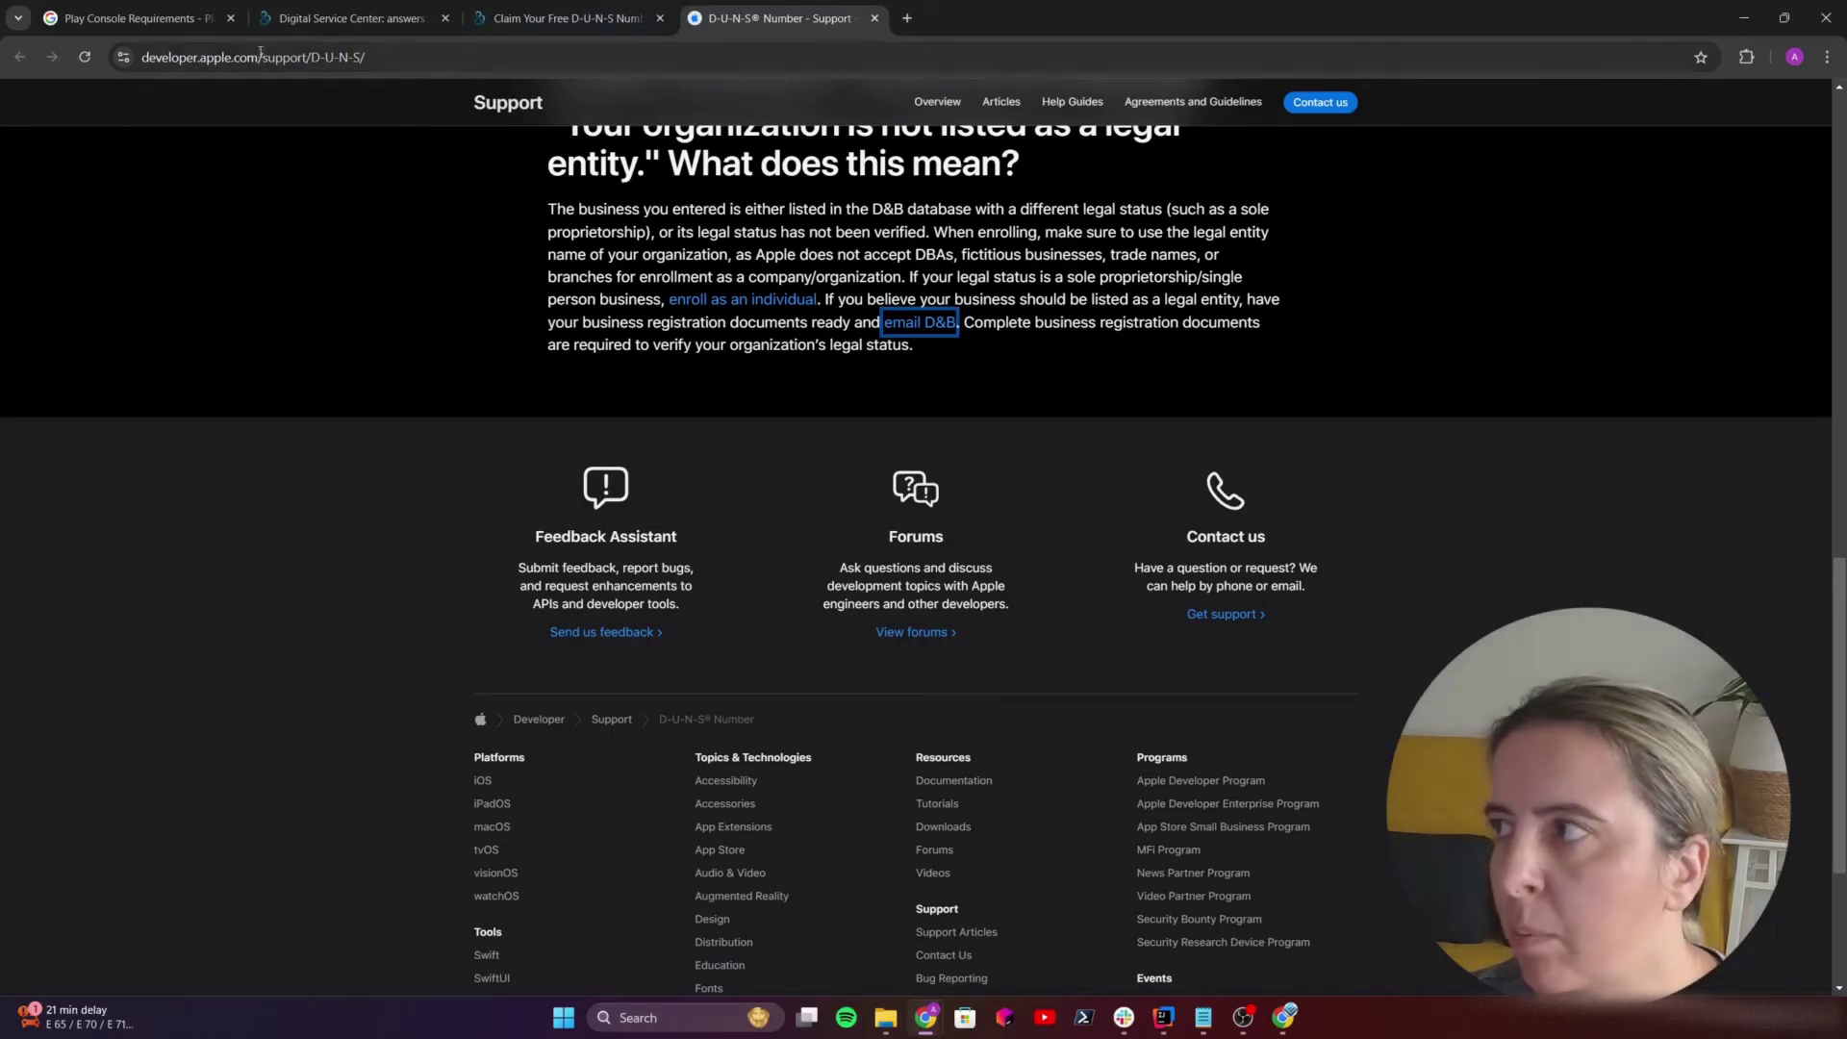
{"action": "left_click", "coordinate": [931, 324]}
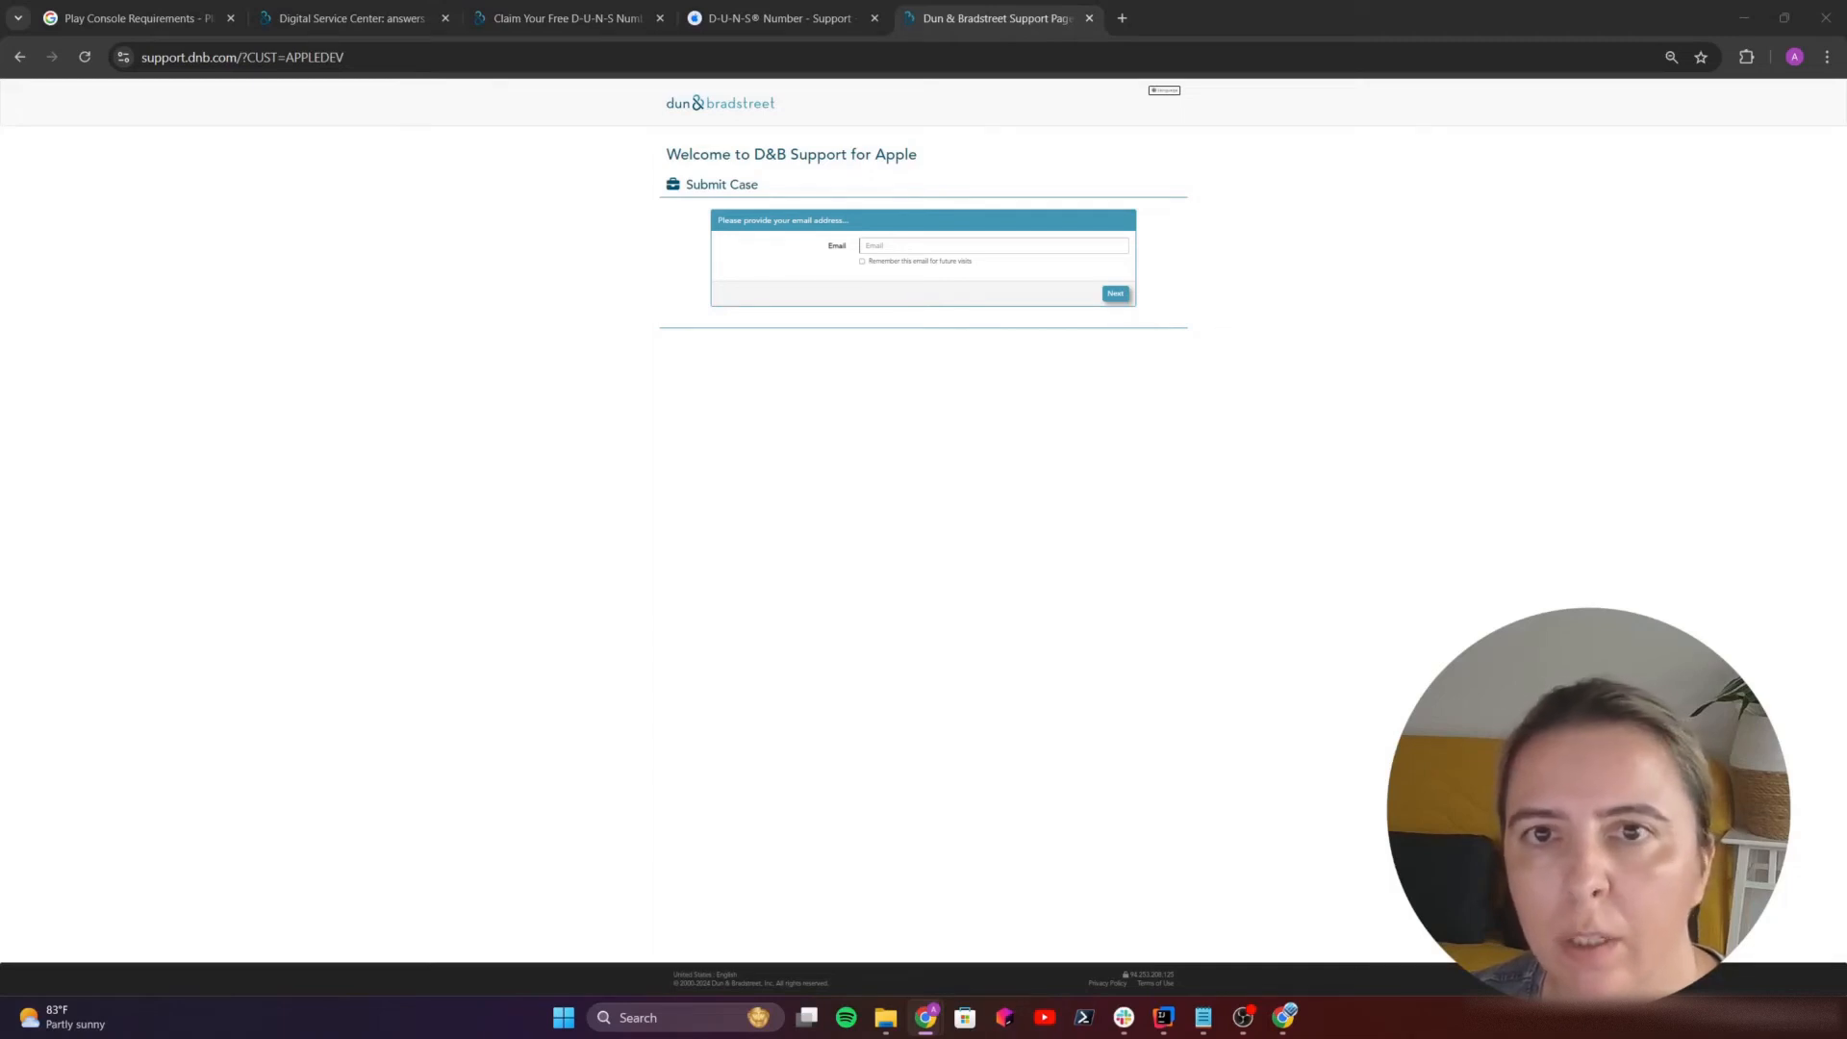
Switch back to the first tab showing the Play Console Requirements article.
{"action": "key", "text": "ctrl+1"}
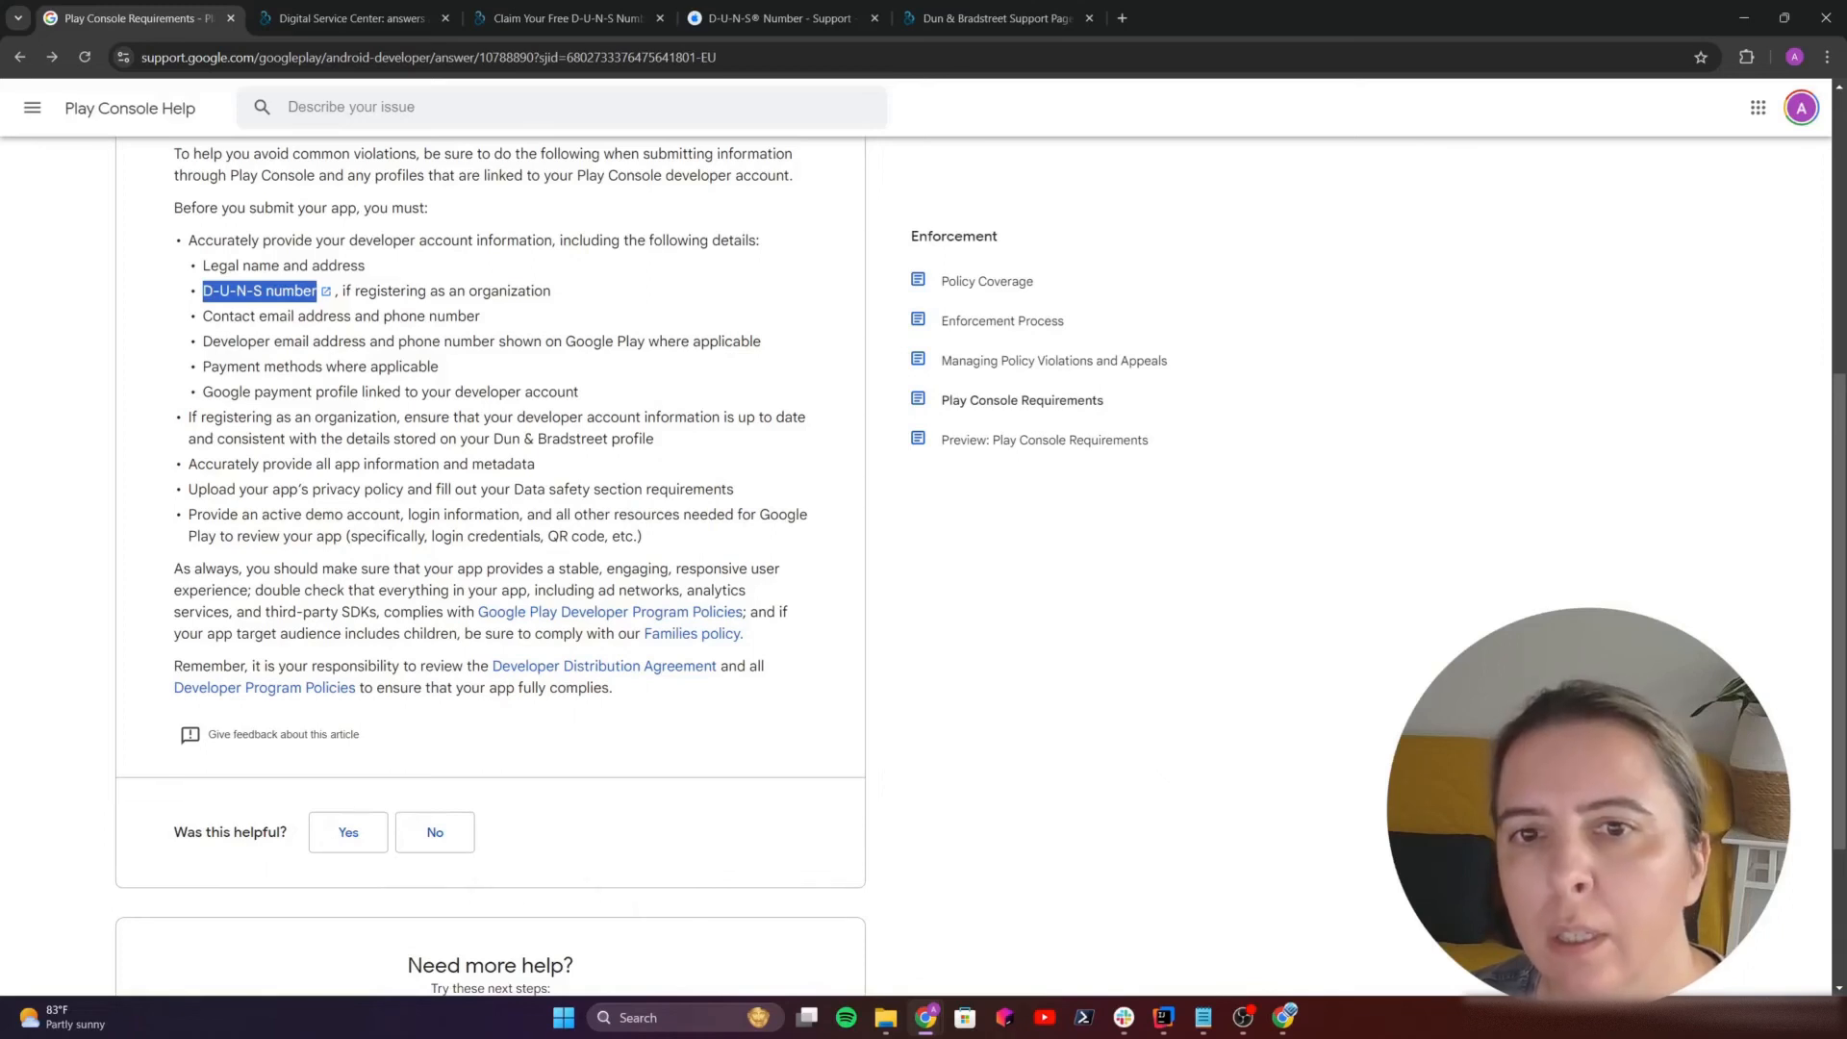
{"action": "left_click", "coordinate": [704, 522]}
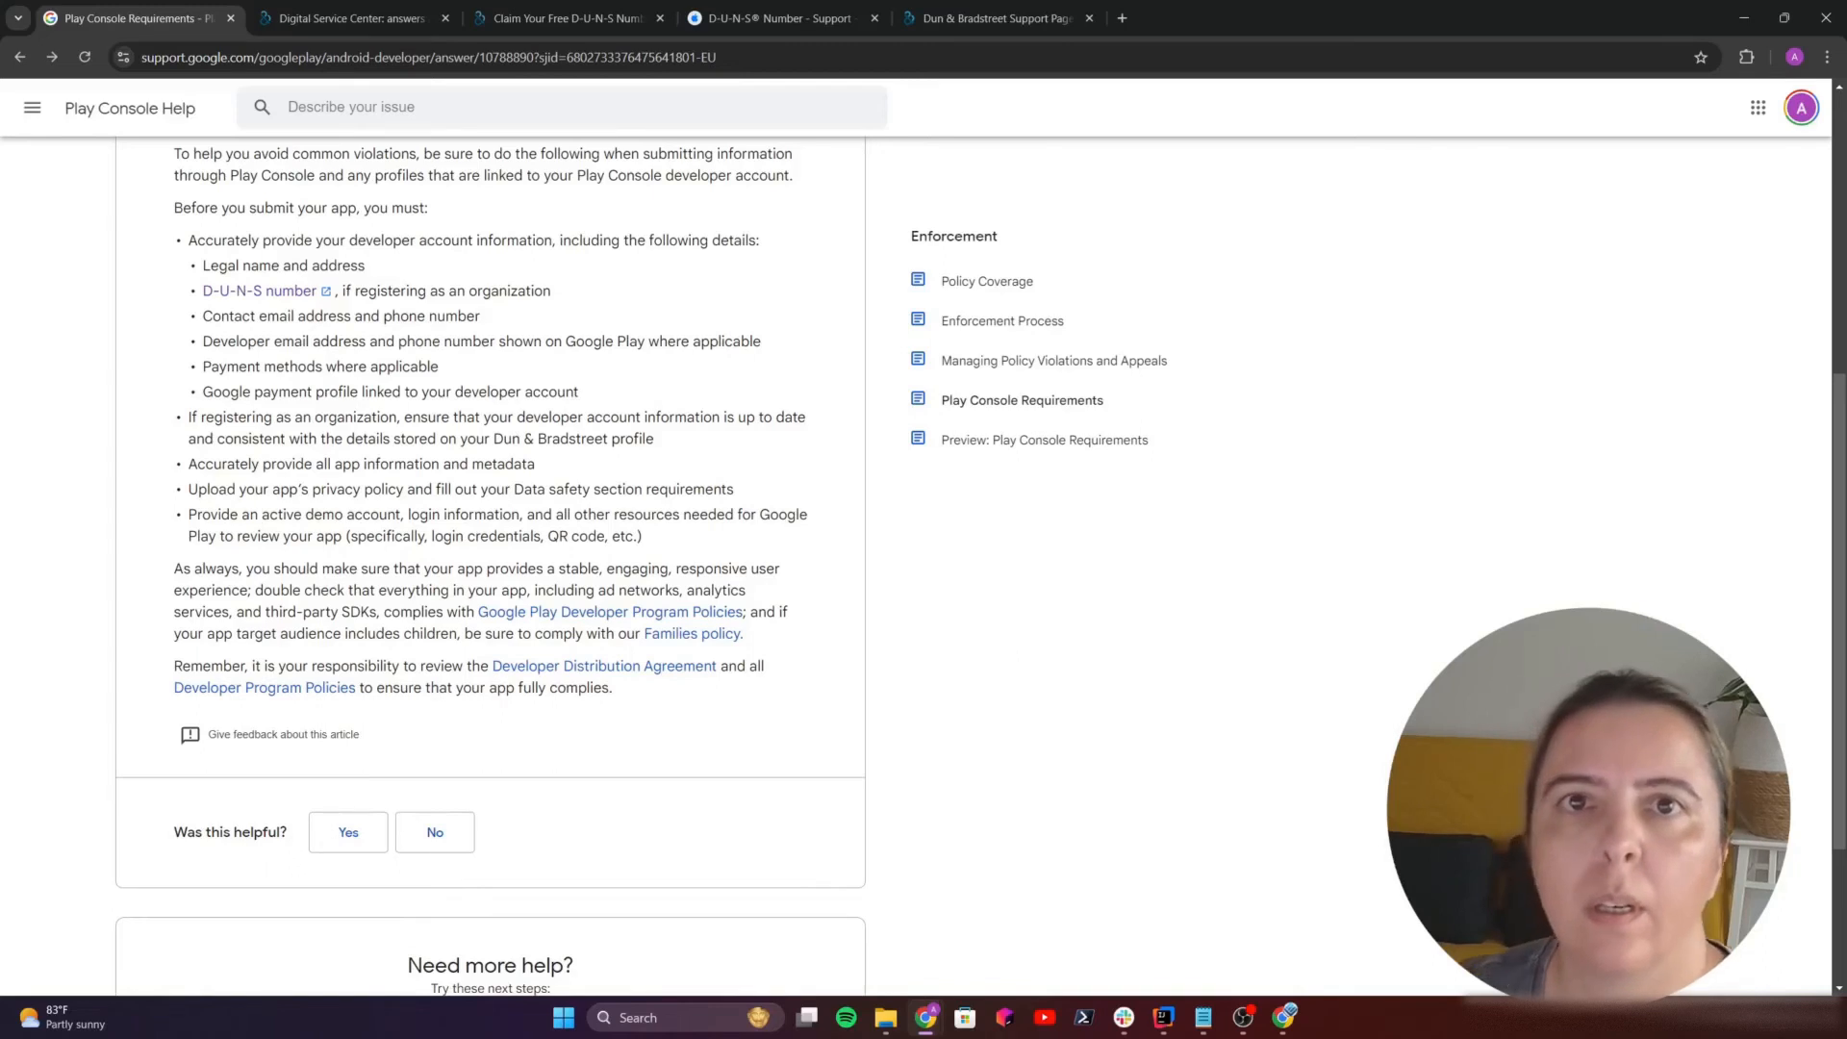